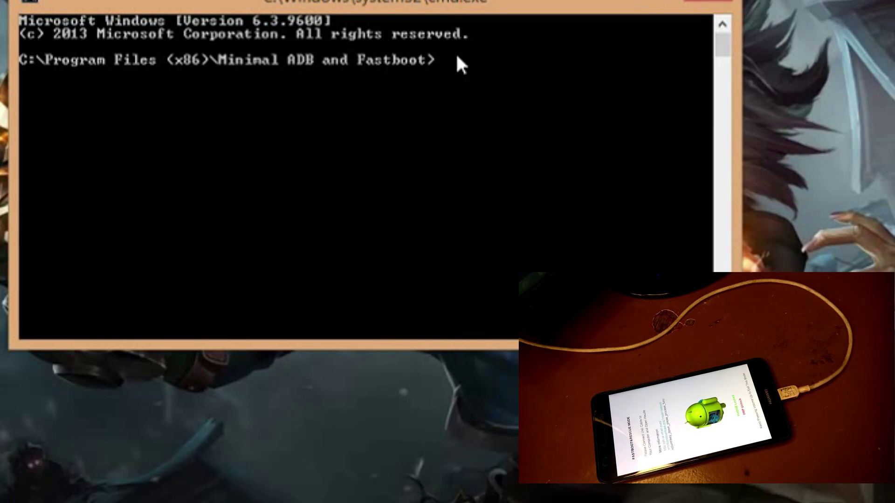
Run 'fastboot devices' to list the connected phone, then start entering 'fastboot oem'.
{"action": "type", "text": "fastboo"}
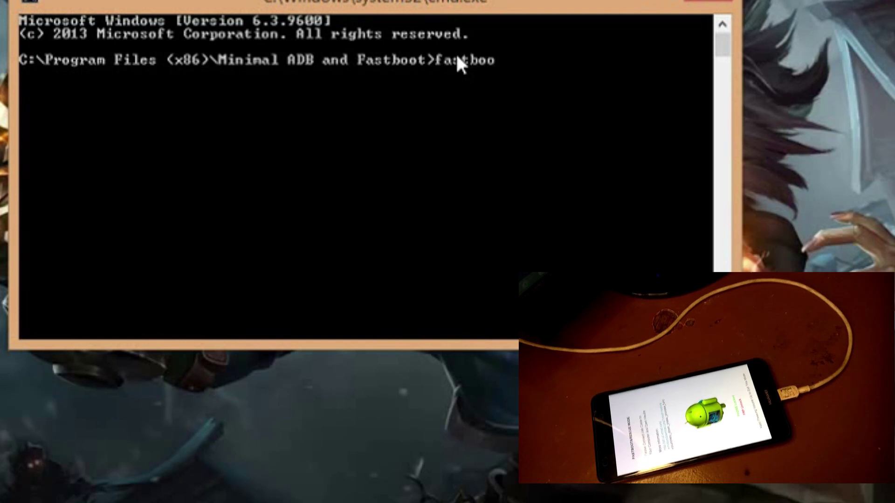
{"action": "type", "text": "t dev"}
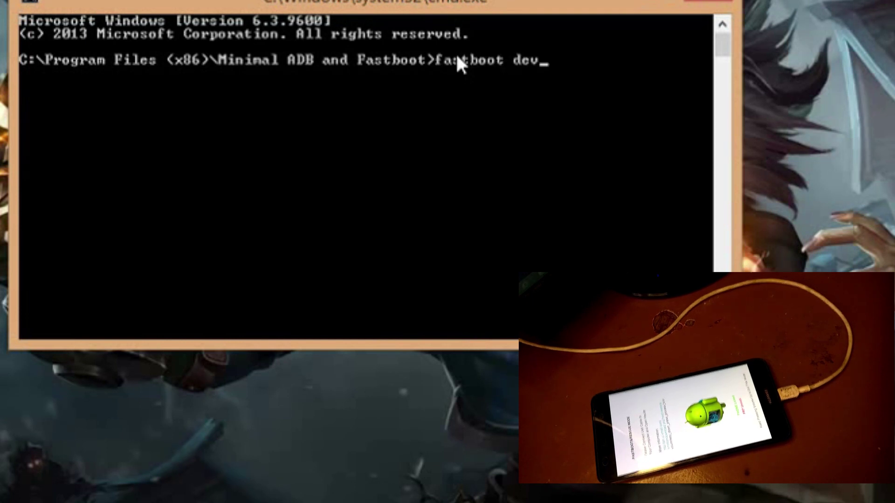
{"action": "type", "text": "ices"}
{"action": "key", "text": "Return"}
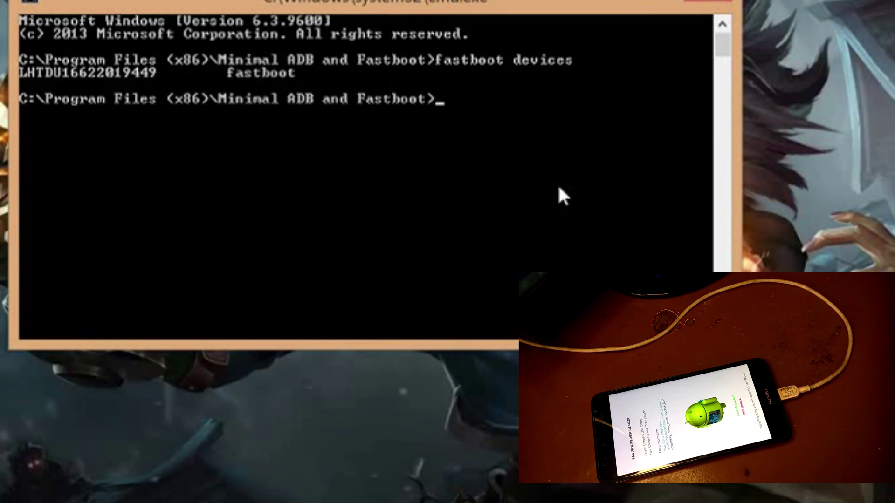
{"action": "type", "text": "fastboot oem "}
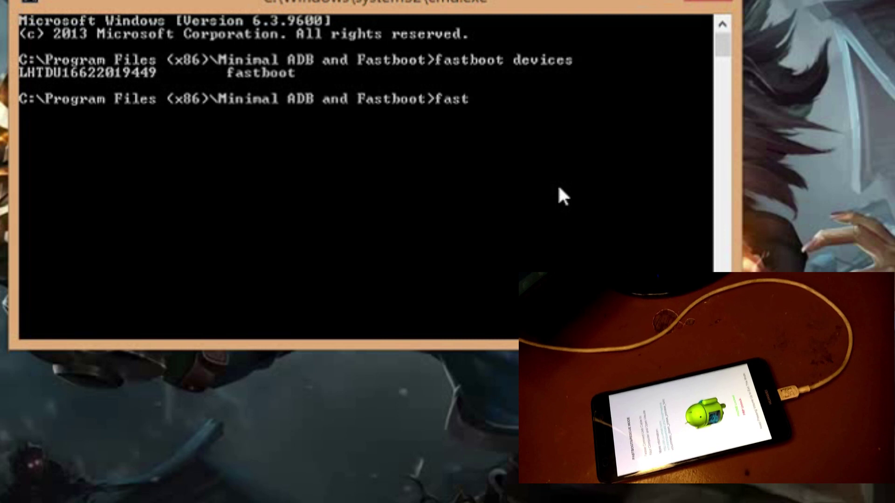
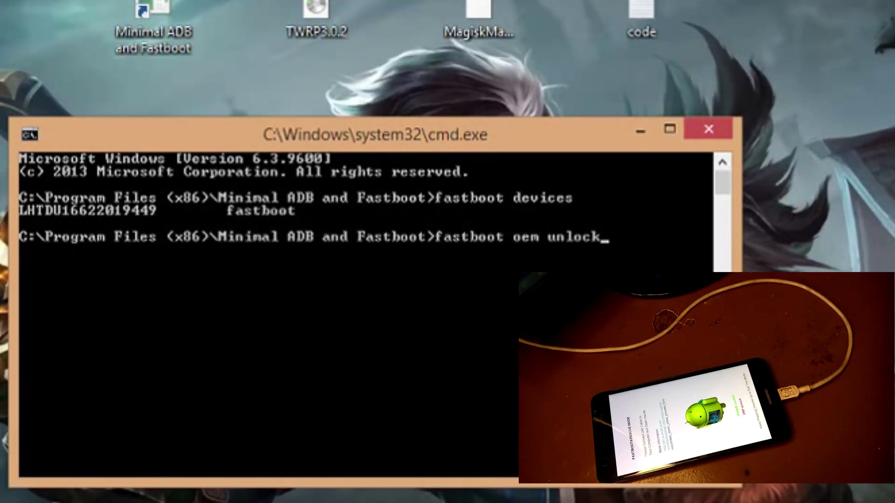
Type the fastboot oem unlock command, then copy the unlock code from its code file.
{"action": "type", "text": "unlock"}
{"action": "double_click", "coordinate": [641, 12]}
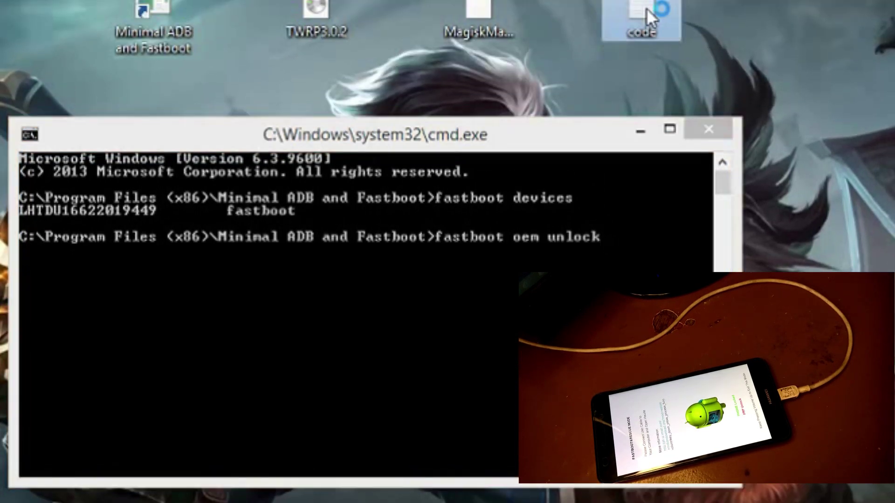
{"action": "left_click", "coordinate": [295, 132]}
{"action": "left_click_drag", "start_coordinate": [293, 132], "coordinate": [161, 132]}
{"action": "right_click", "coordinate": [184, 132]}
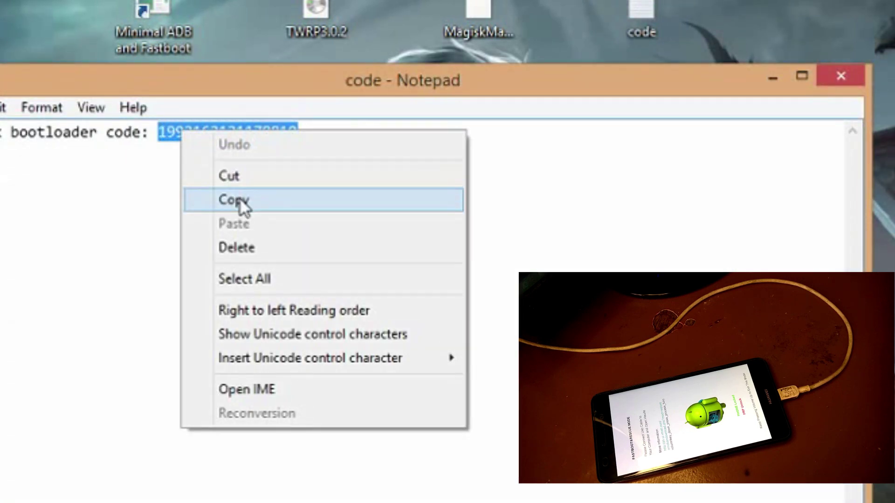
{"action": "left_click", "coordinate": [242, 200]}
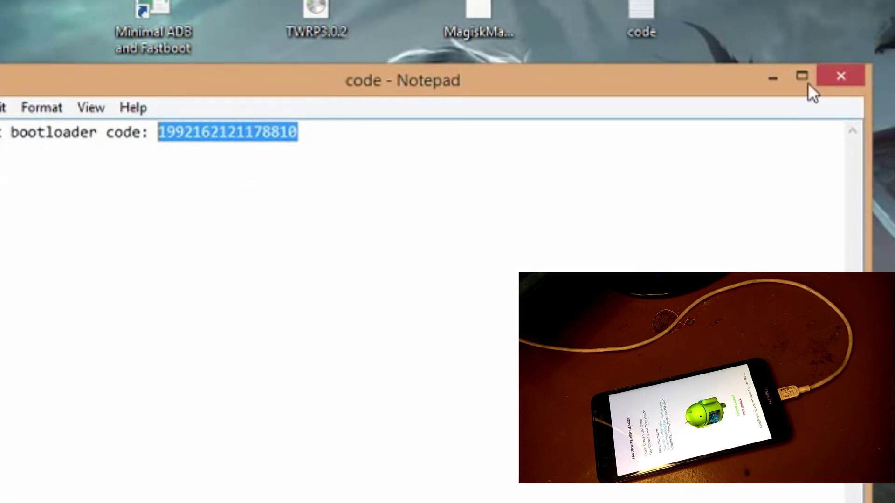
{"action": "left_click", "coordinate": [841, 76]}
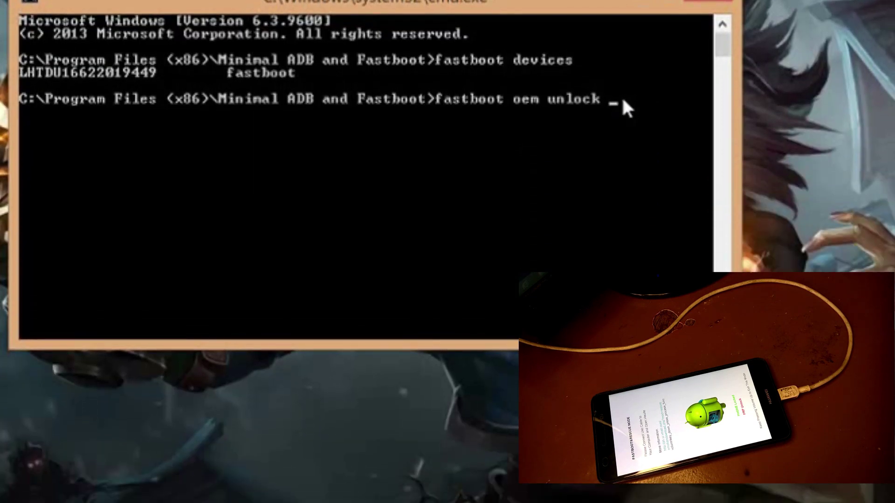
Paste the unlock code after 'fastboot oem unlock' and run the command.
{"action": "key", "text": "BackSpace"}
{"action": "right_click", "coordinate": [618, 101]}
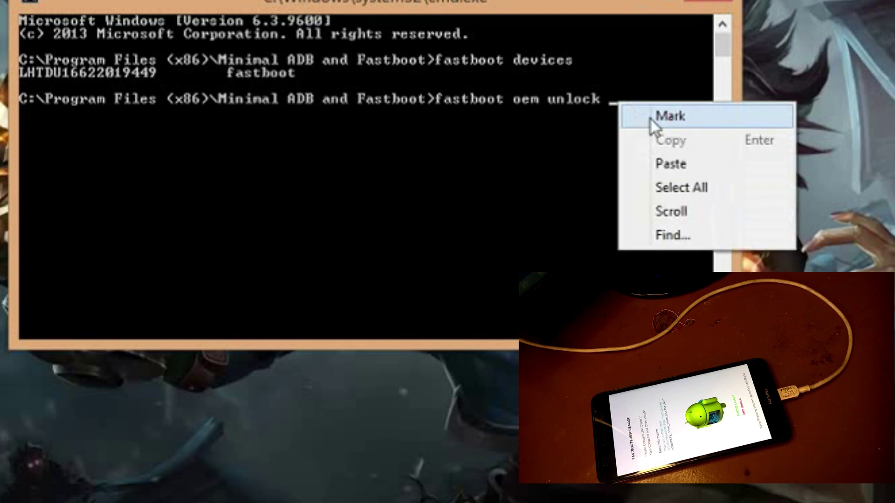
{"action": "left_click", "coordinate": [679, 164]}
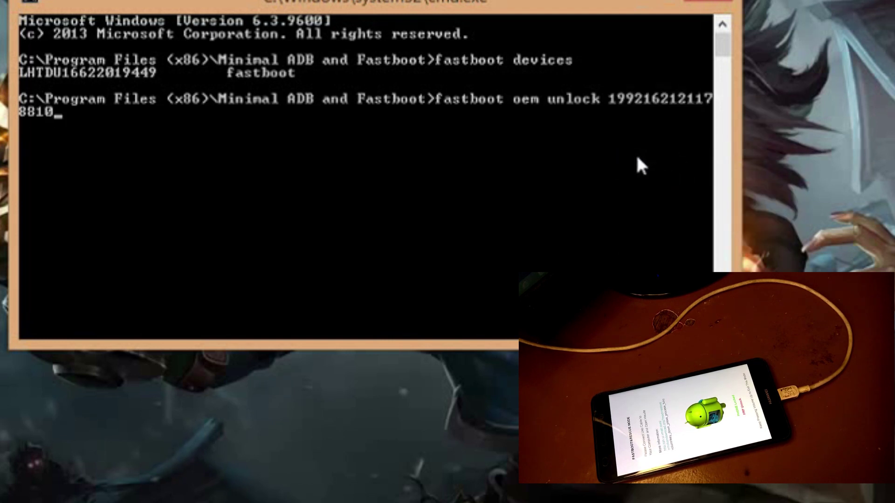
{"action": "key", "text": "Return"}
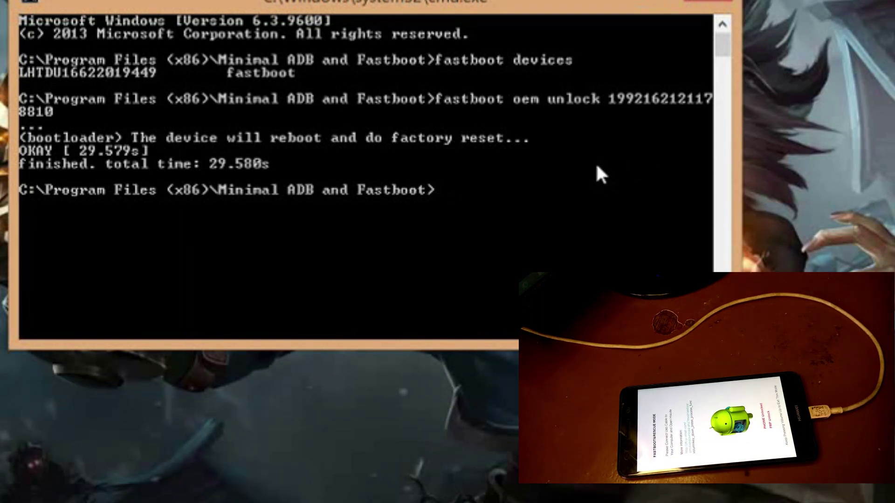
Run 'fastboot flash recovery TWRP.img', then exit the command window once flashing finishes.
{"action": "type", "text": "fastbook"}
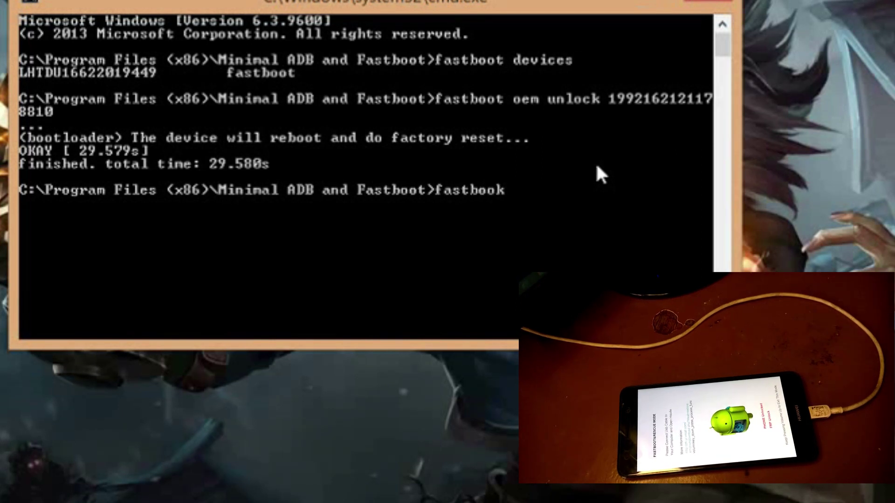
{"action": "key", "text": "BackSpace"}
{"action": "type", "text": "t flash recove"}
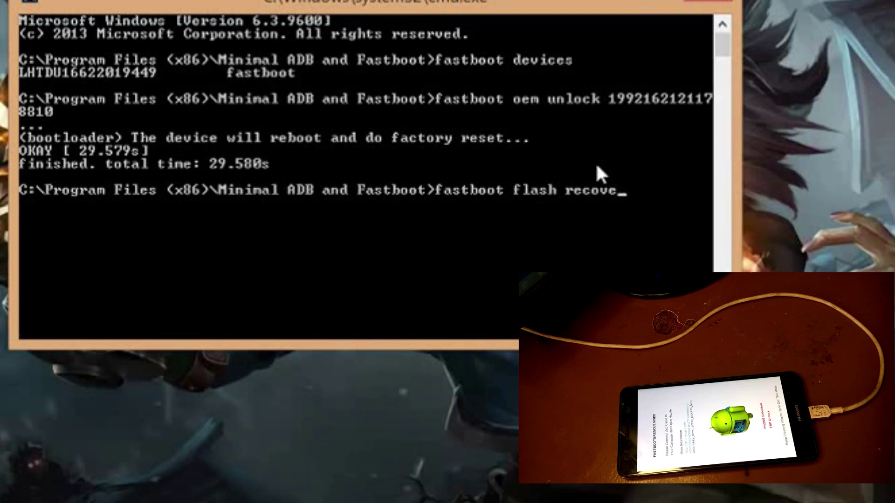
{"action": "type", "text": "ry TWRP.img"}
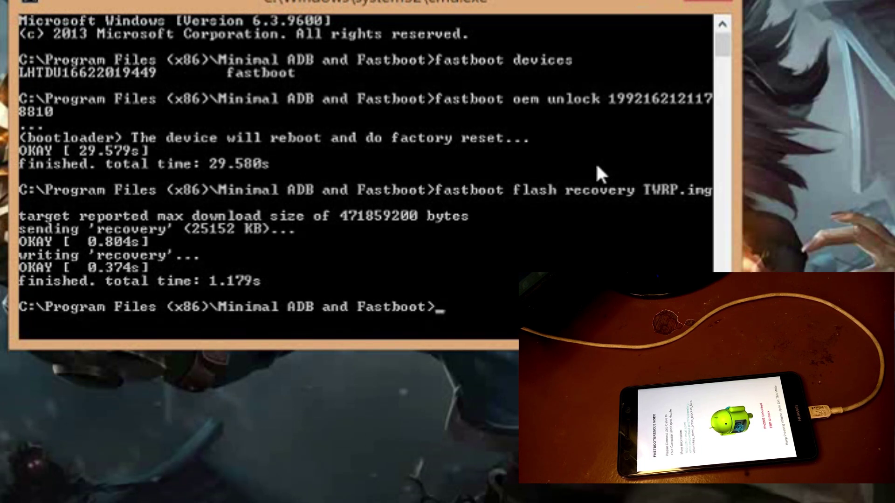
{"action": "type", "text": "it"}
{"action": "key", "text": "Return"}
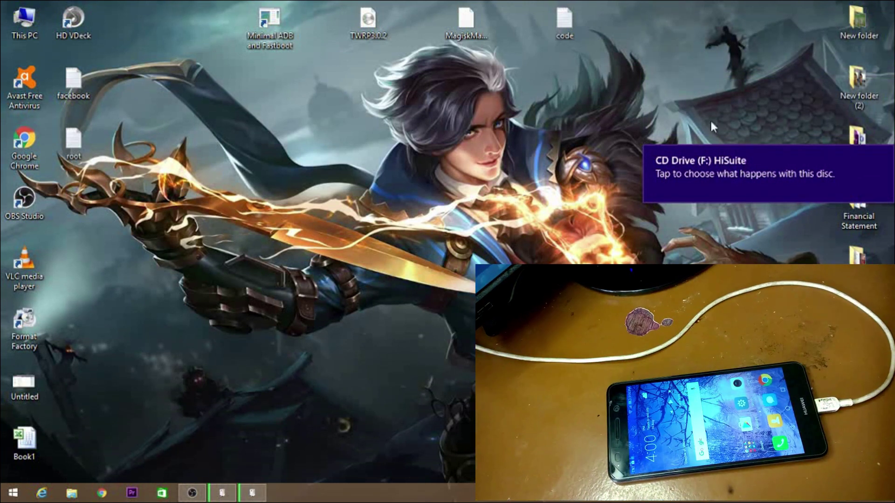
Copy the MagiskManager-v7.3.2 APK from the desktop.
{"action": "left_click", "coordinate": [885, 152]}
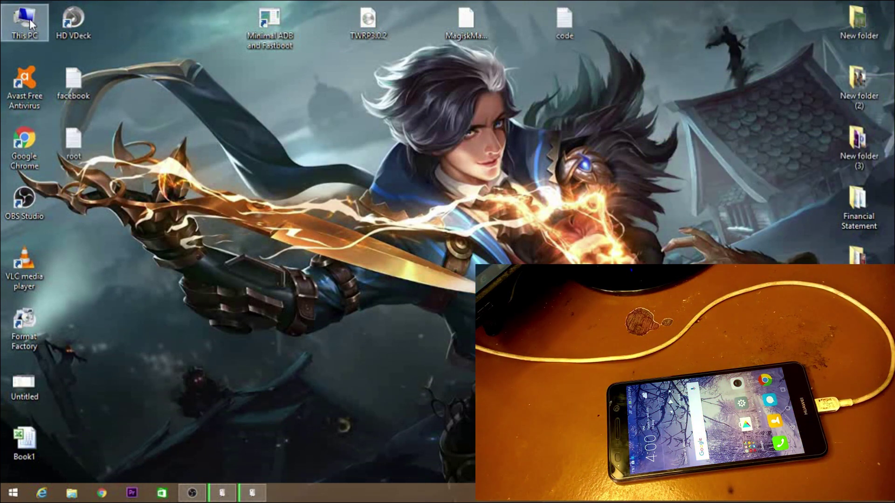
{"action": "double_click", "coordinate": [30, 23]}
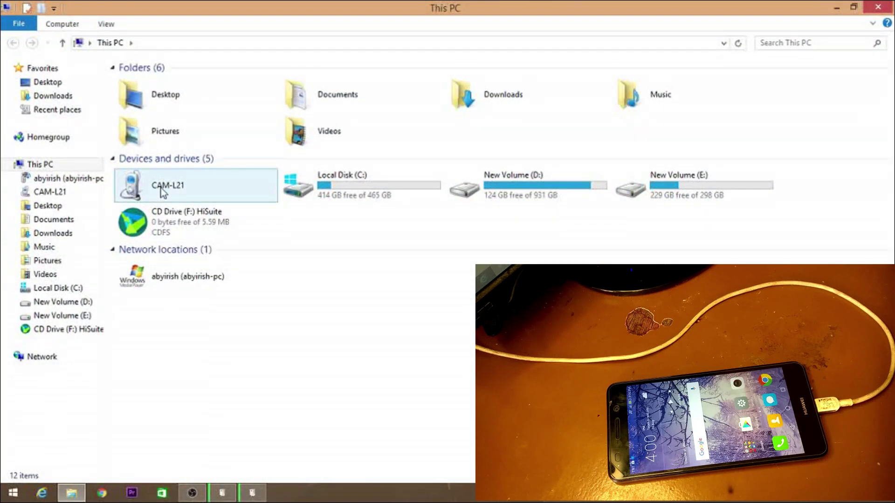
{"action": "left_click", "coordinate": [836, 7]}
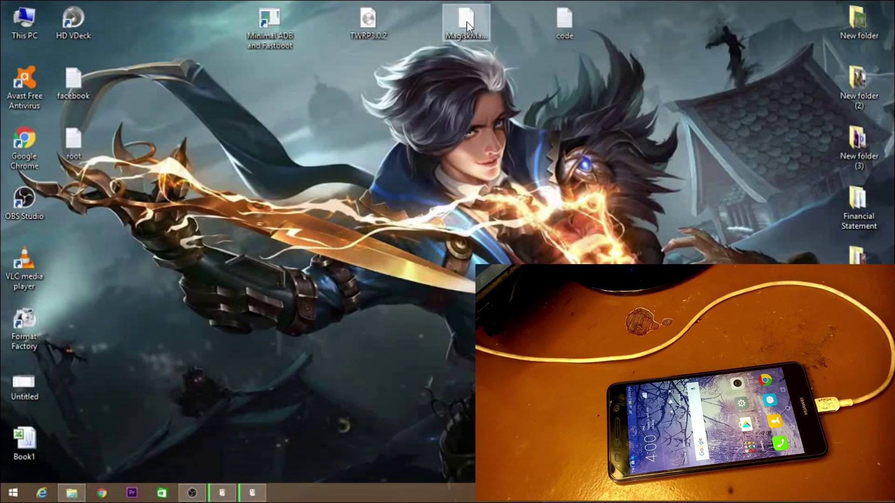
{"action": "right_click", "coordinate": [467, 22]}
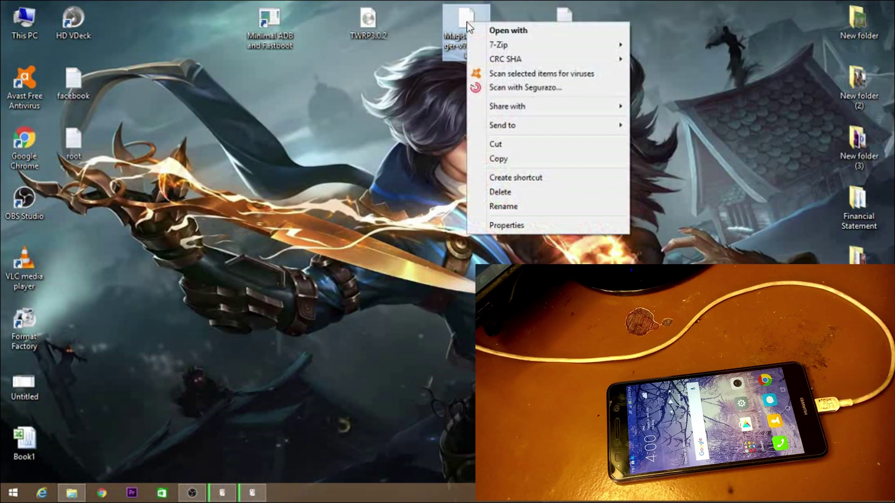
{"action": "left_click", "coordinate": [498, 159]}
Paste the APK into the Download folder on the CAM-L21 phone's SD card.
{"action": "double_click", "coordinate": [24, 21]}
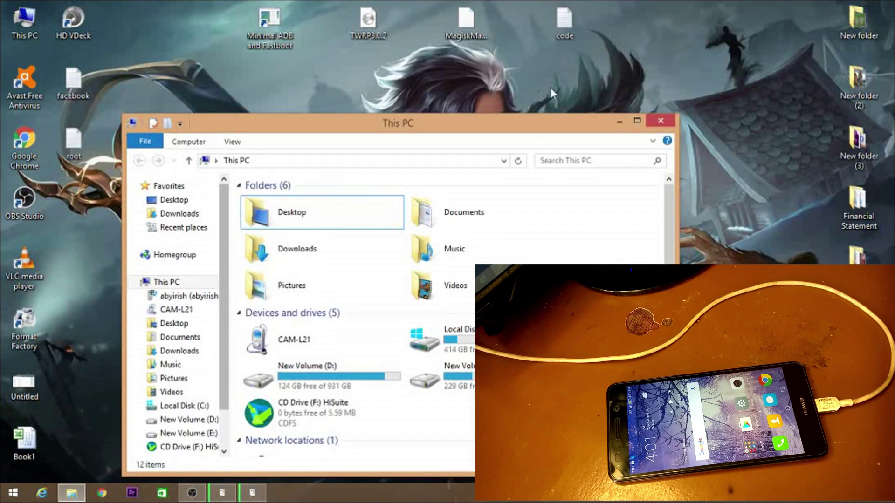
{"action": "double_click", "coordinate": [270, 343]}
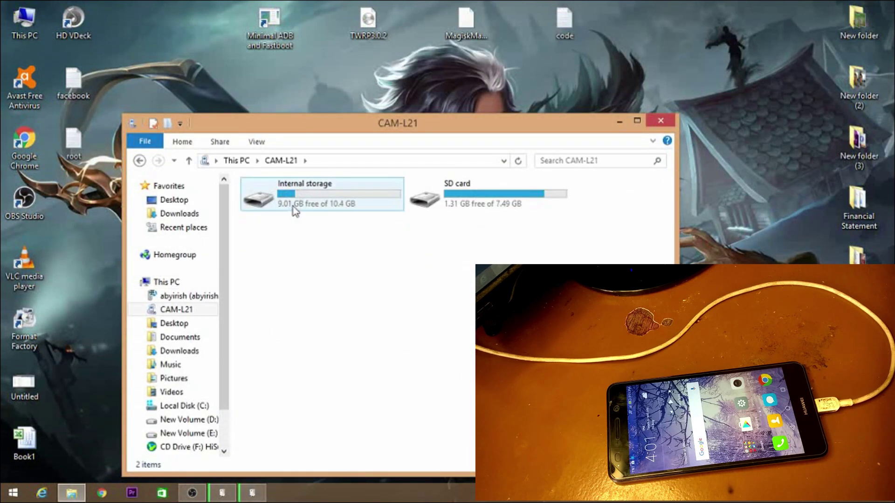
{"action": "double_click", "coordinate": [494, 202]}
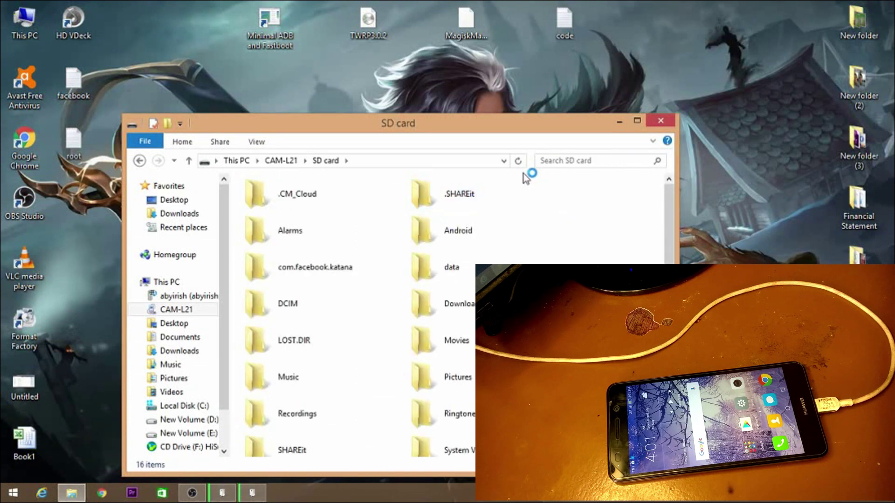
{"action": "left_click_drag", "start_coordinate": [597, 131], "coordinate": [584, 40]}
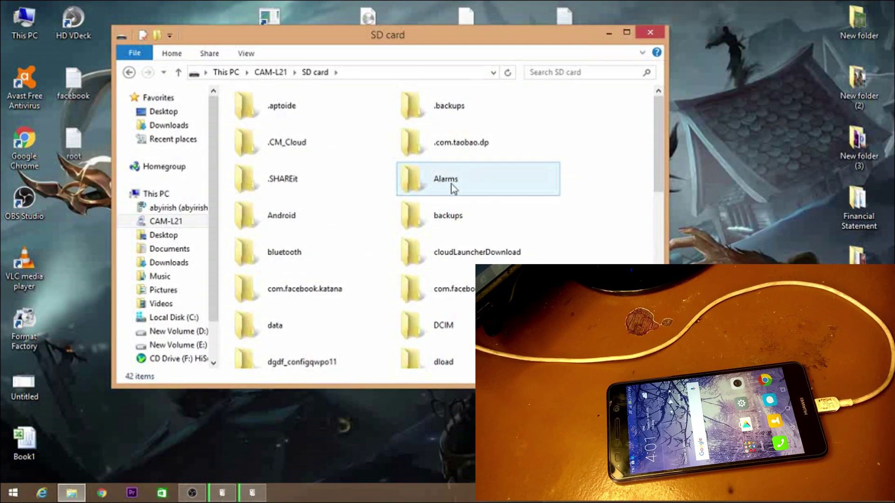
{"action": "scroll", "coordinate": [452, 182], "scroll_direction": "down", "scroll_amount": 2}
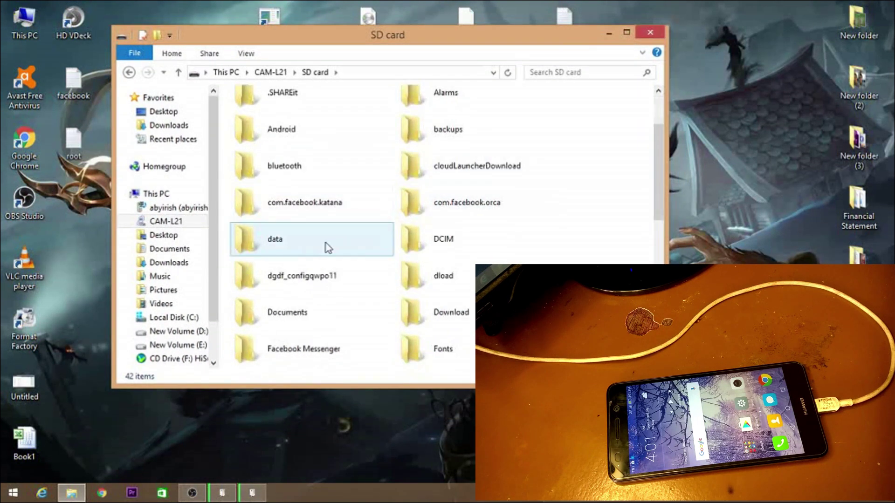
{"action": "double_click", "coordinate": [436, 318]}
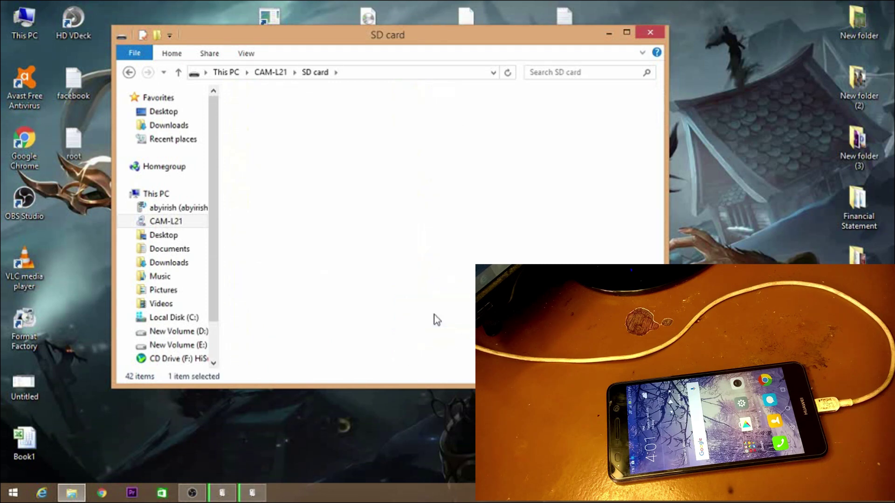
{"action": "right_click", "coordinate": [325, 277]}
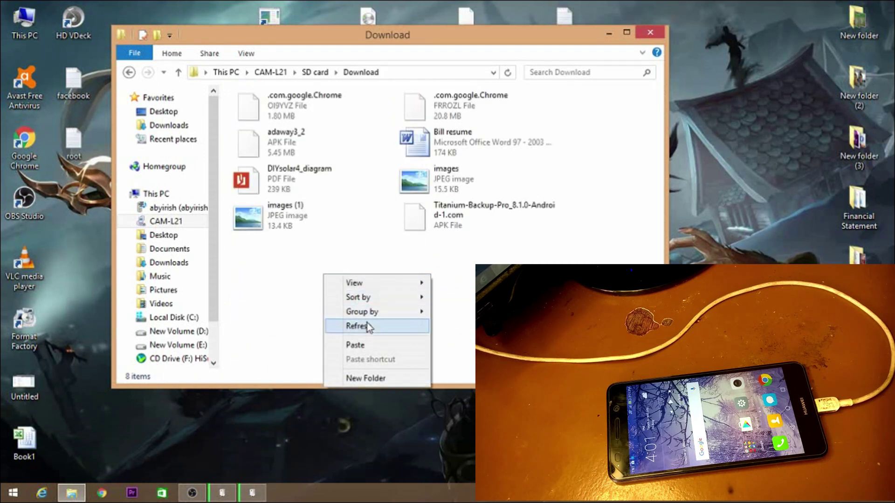
{"action": "left_click", "coordinate": [368, 348]}
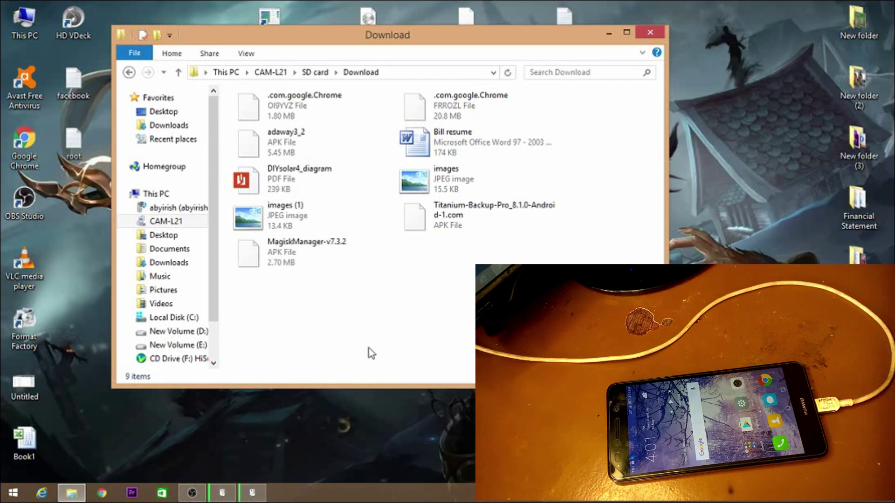
Confirm the pasted MagiskManager-v7.3.2 file, close the folder window and refresh the desktop.
{"action": "left_click", "coordinate": [294, 265]}
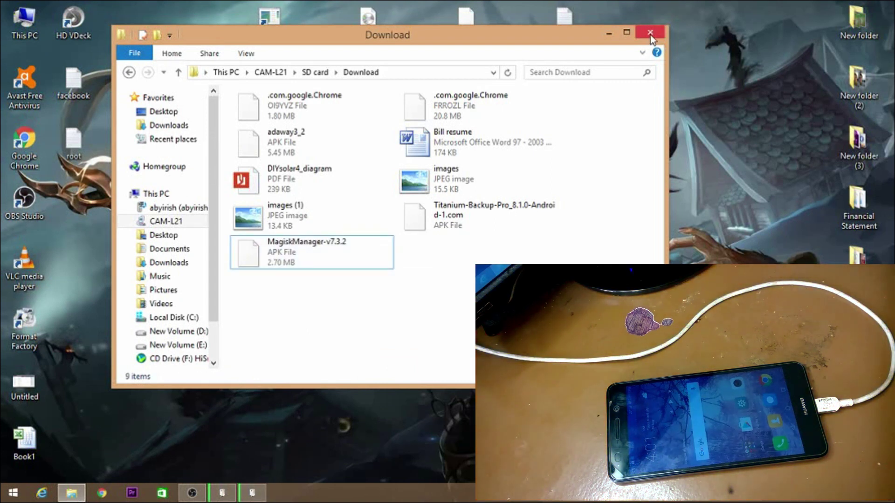
{"action": "left_click", "coordinate": [650, 32]}
{"action": "right_click", "coordinate": [317, 181]}
{"action": "left_click", "coordinate": [353, 221]}
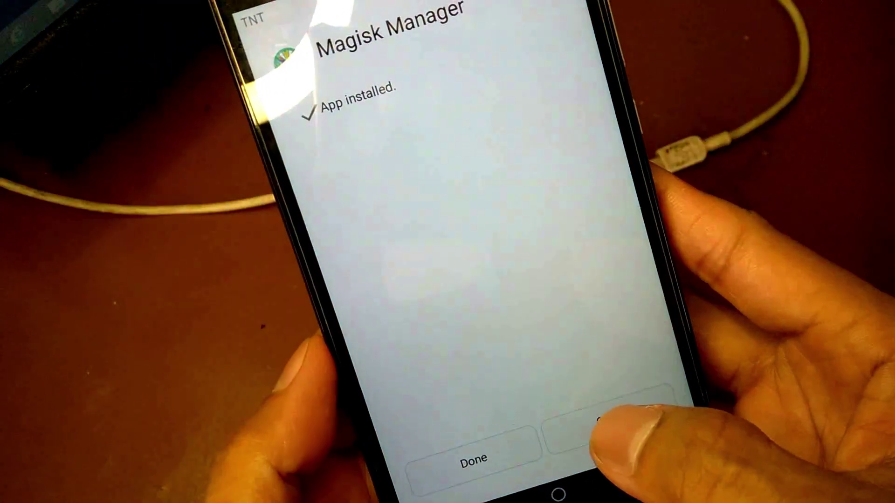
Launch Magisk Manager from the App installed screen on the phone.
{"action": "left_click", "coordinate": [601, 422]}
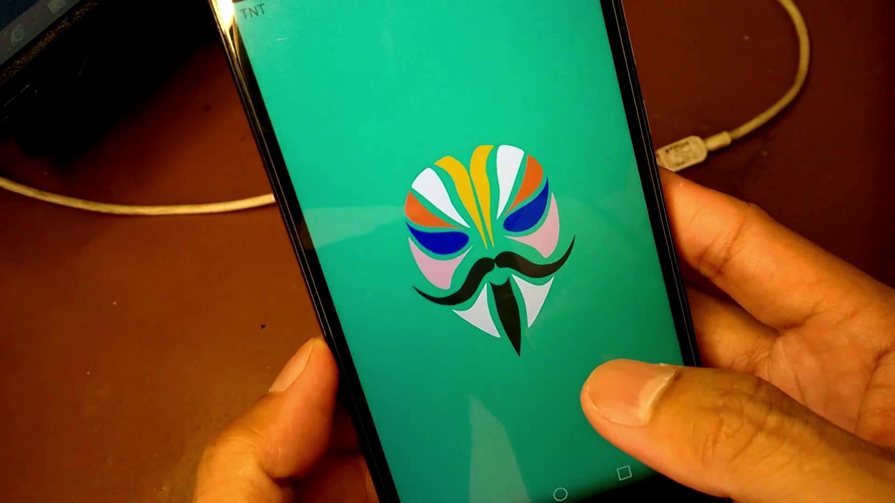